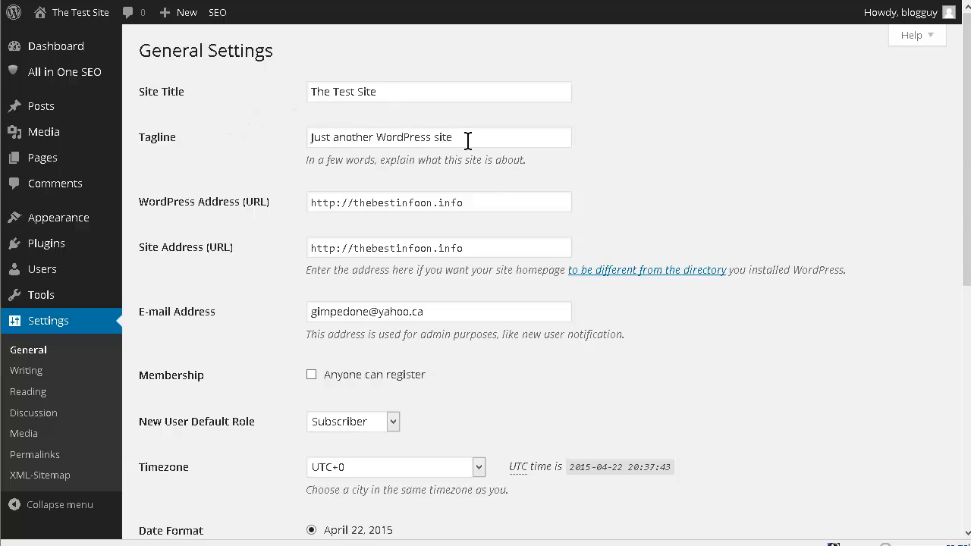
Step: Replace the site tagline with "My site"
left_click_drag(471, 135, 282, 137)
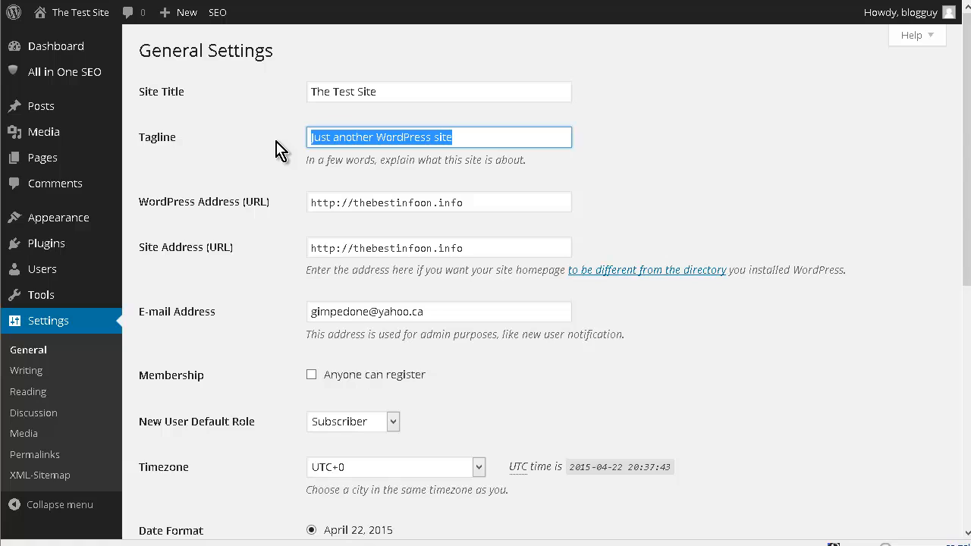
type("My")
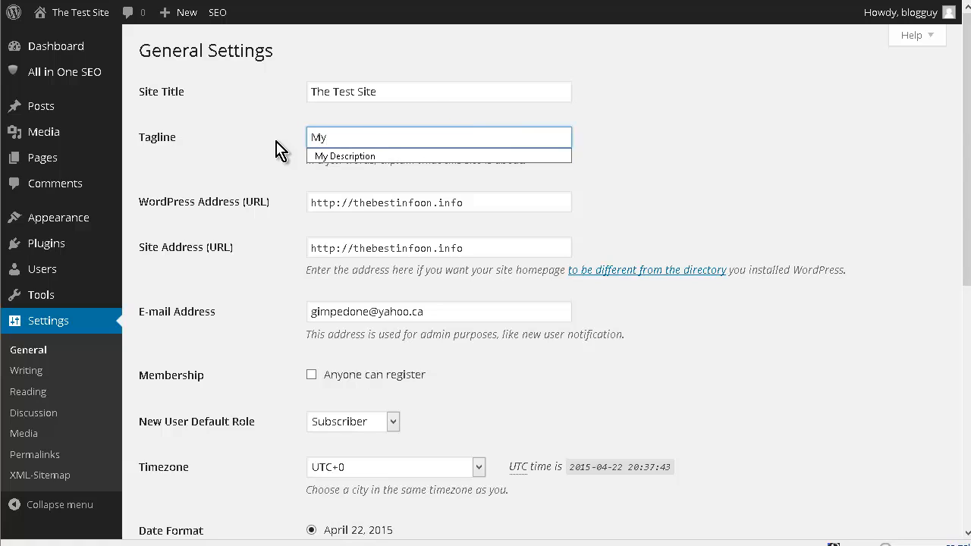
type(" site")
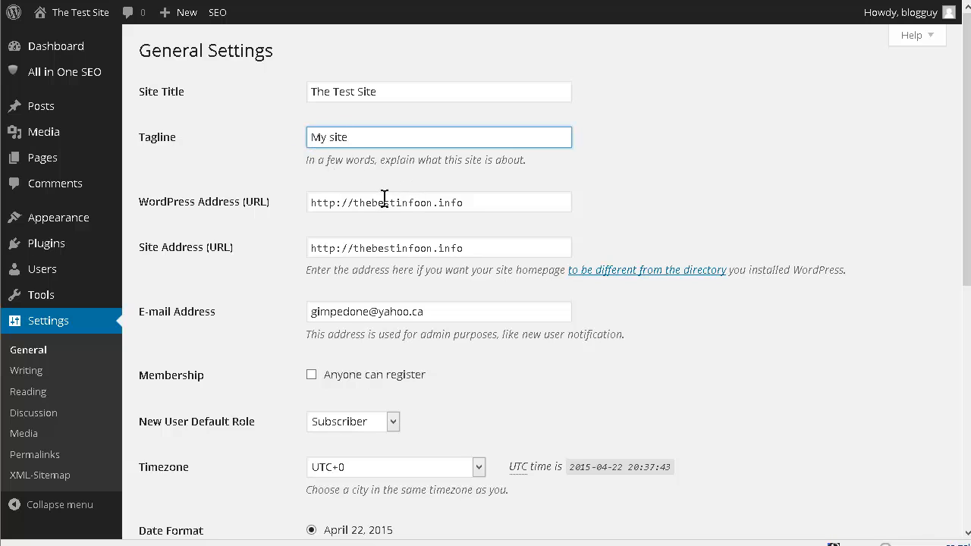
Step: Set the site timezone to Edmonton
scroll(305, 219, "down", 3)
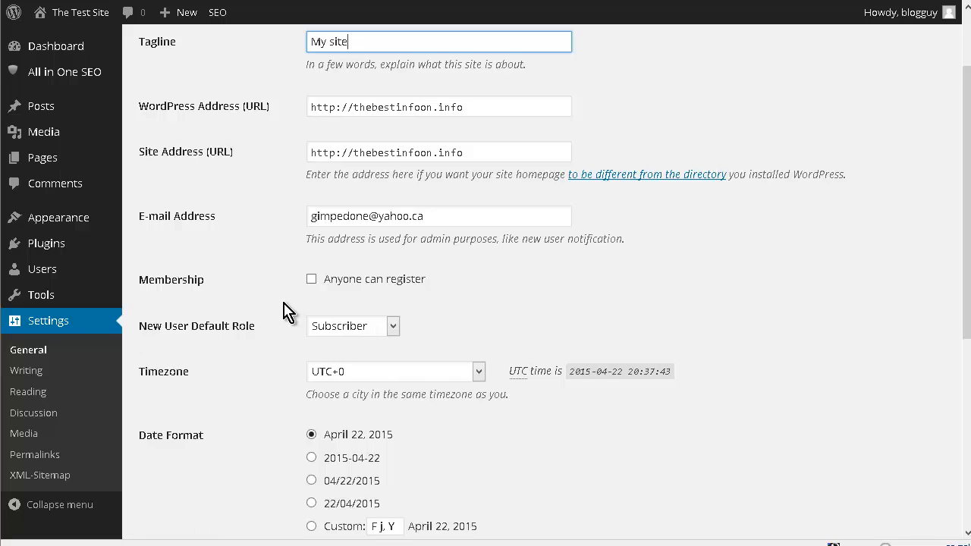
scroll(286, 309, "down", 3)
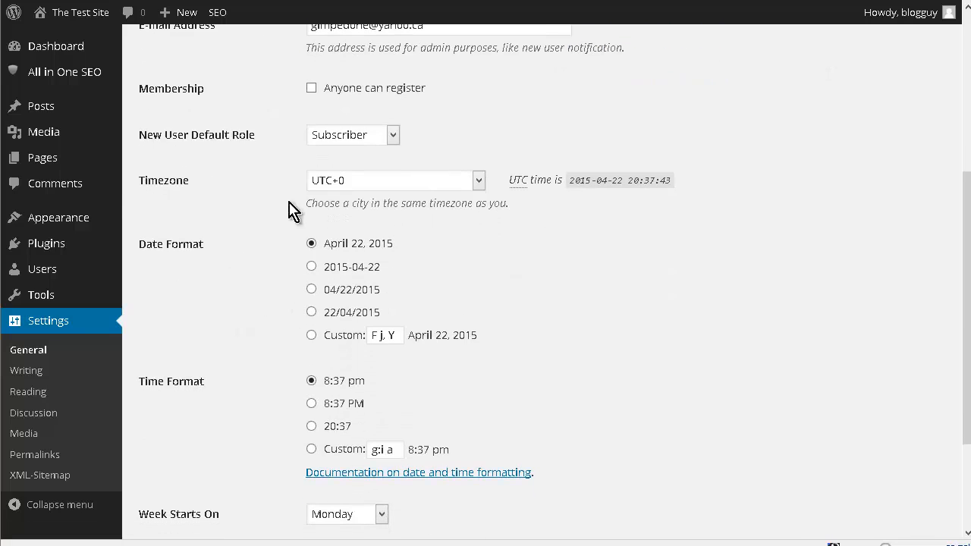
left_click(480, 184)
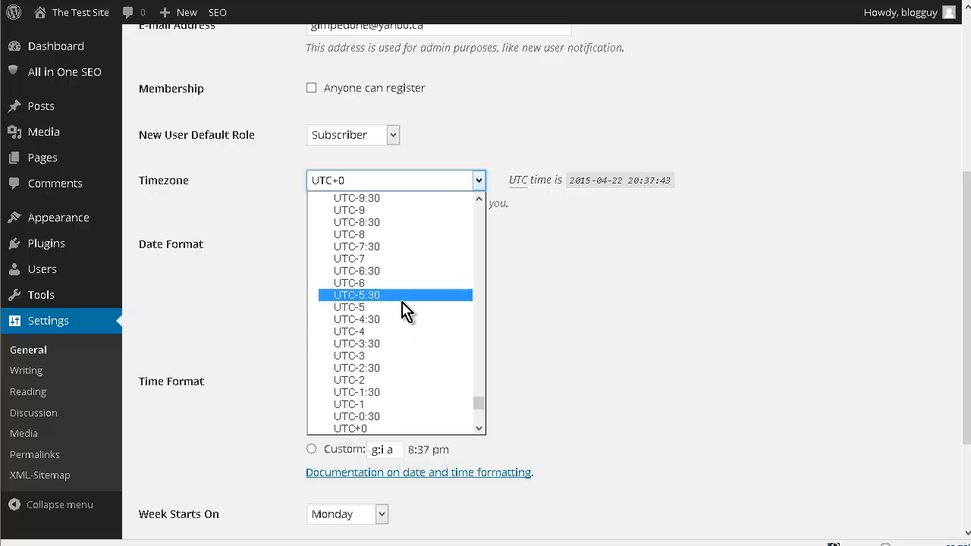
scroll(408, 314, "down", 3)
scroll(410, 322, "down", 8)
scroll(413, 314, "up", 20)
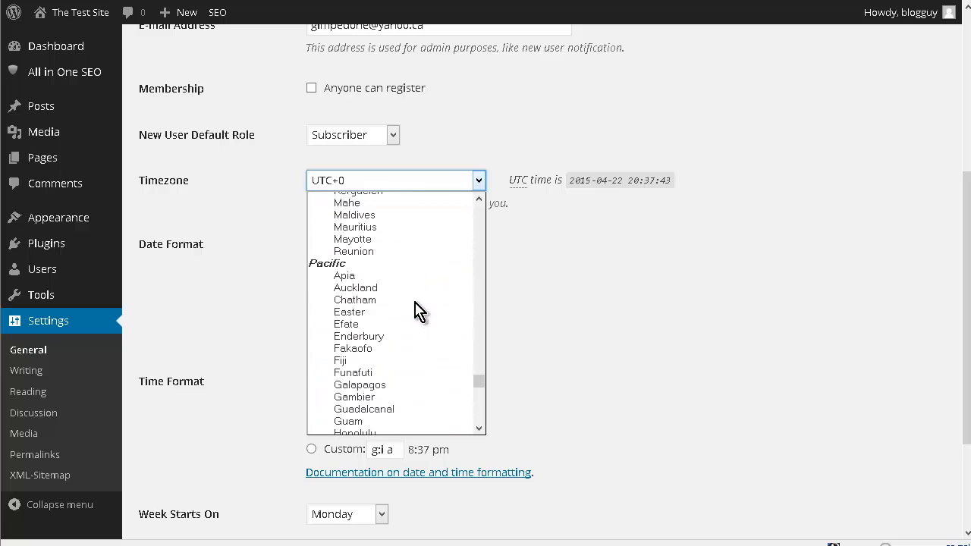
scroll(416, 311, "up", 15)
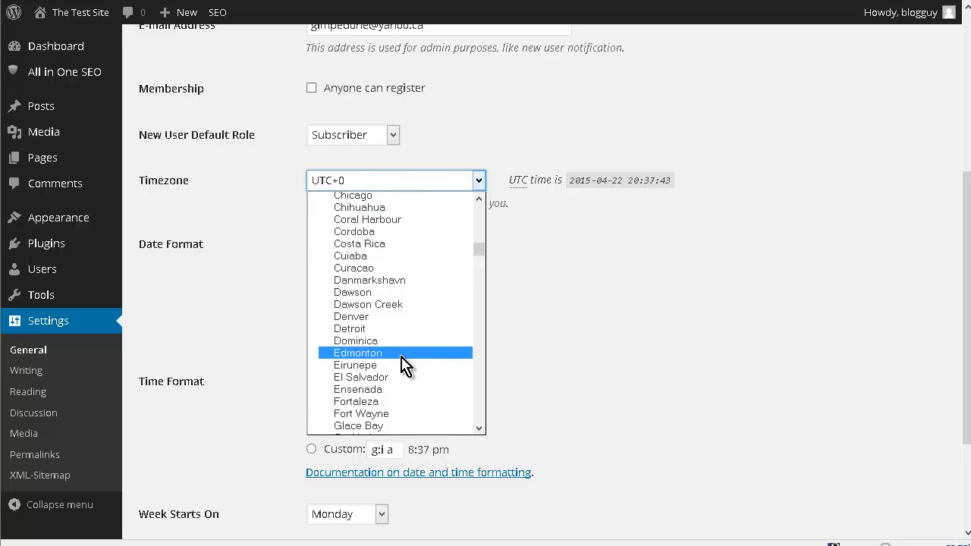
left_click(404, 355)
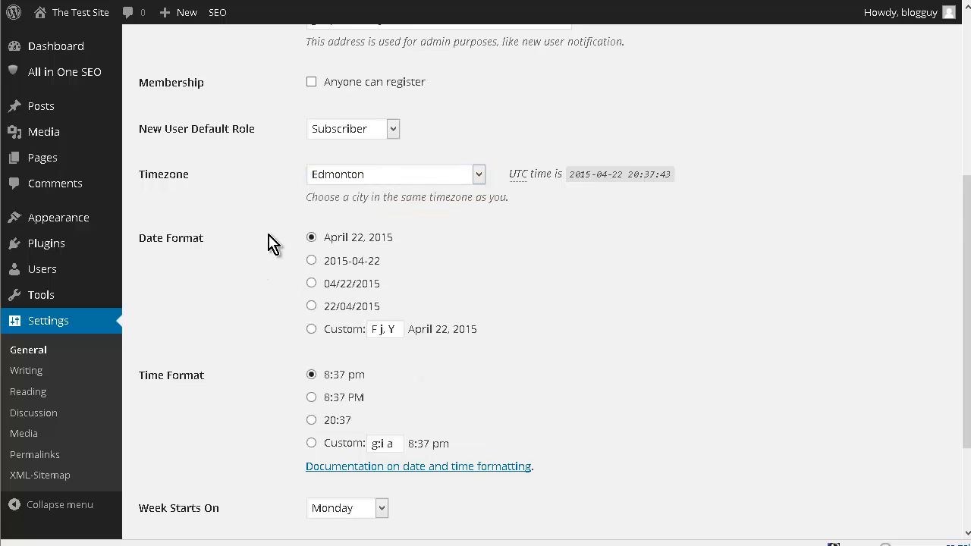
Step: Save the general settings
scroll(270, 243, "down", 2)
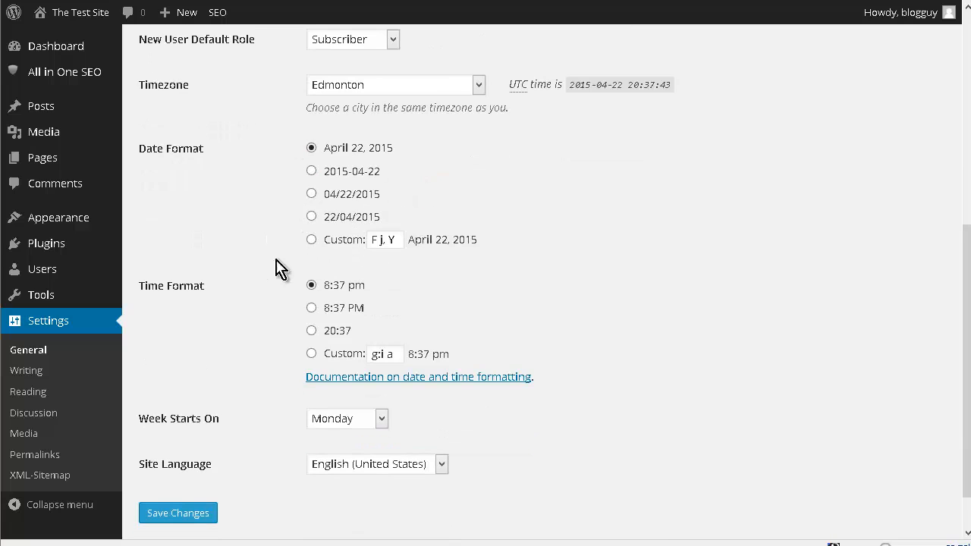
scroll(293, 345, "down", 1)
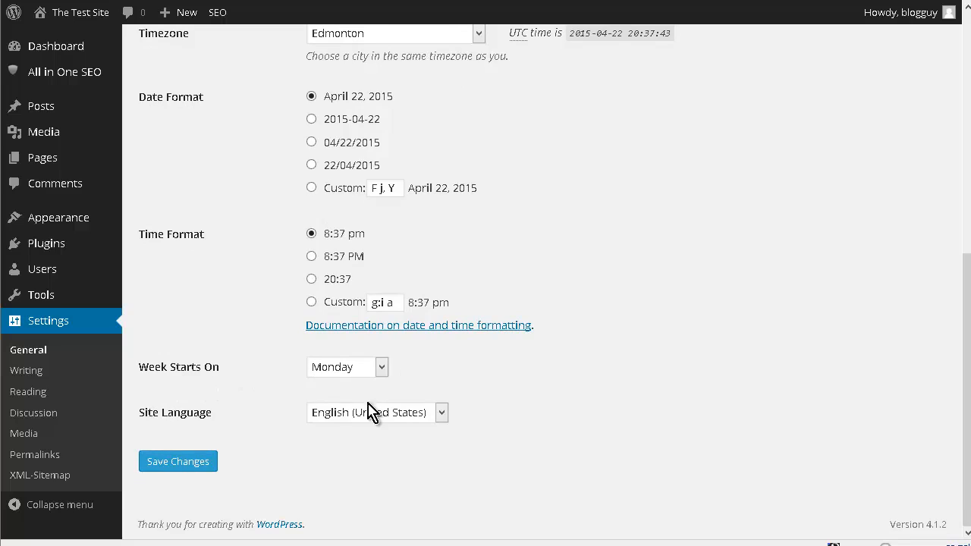
left_click(174, 465)
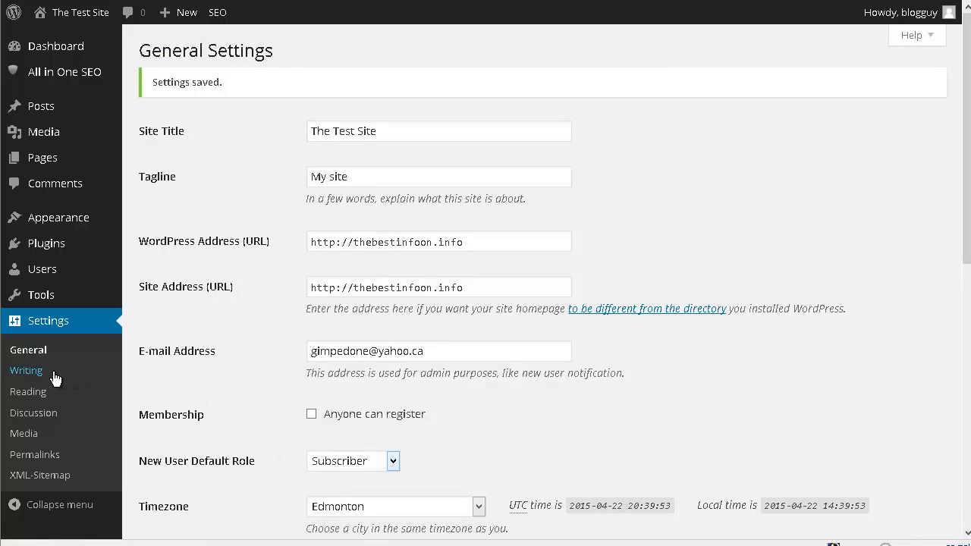
Step: Open the Writing settings and review the default post format options and the remaining writing options
left_click(30, 372)
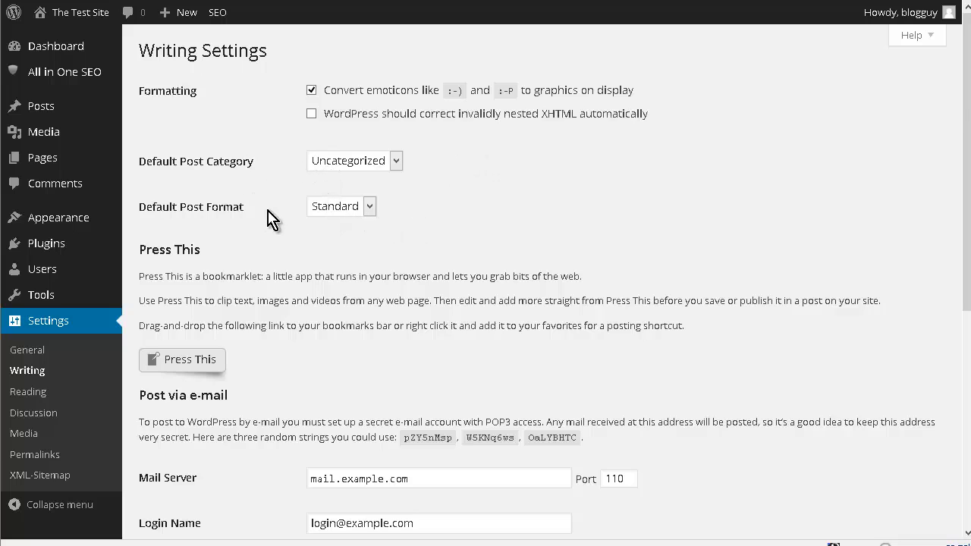
left_click(370, 208)
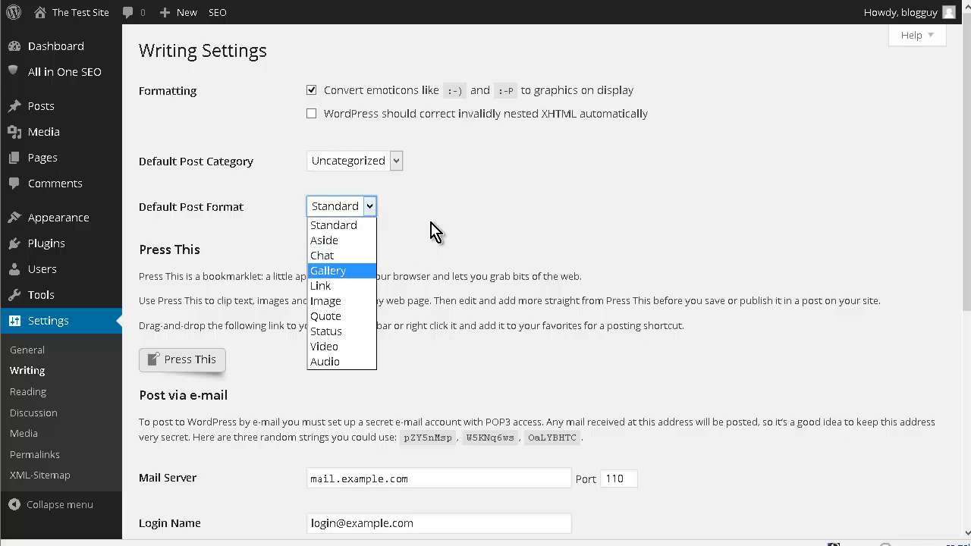
left_click(262, 216)
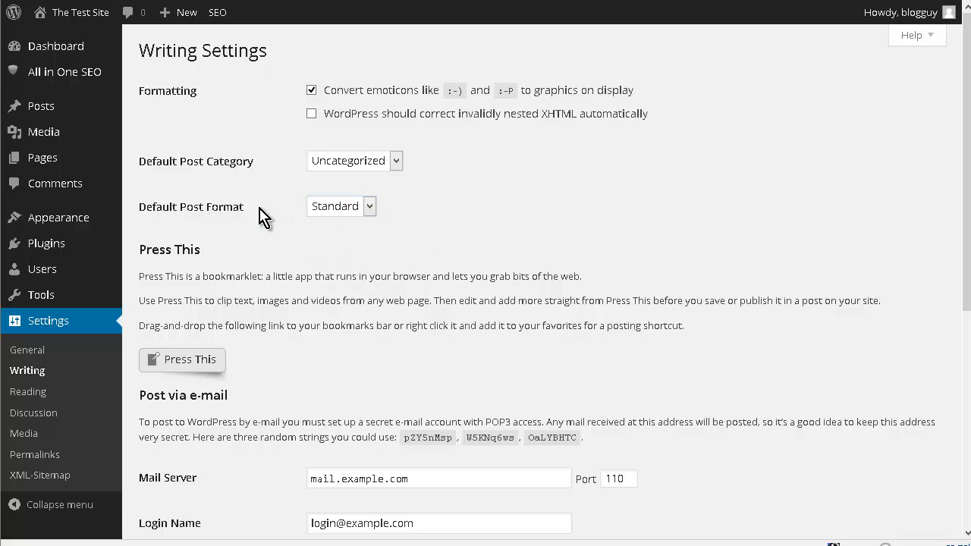
scroll(261, 217, "down", 3)
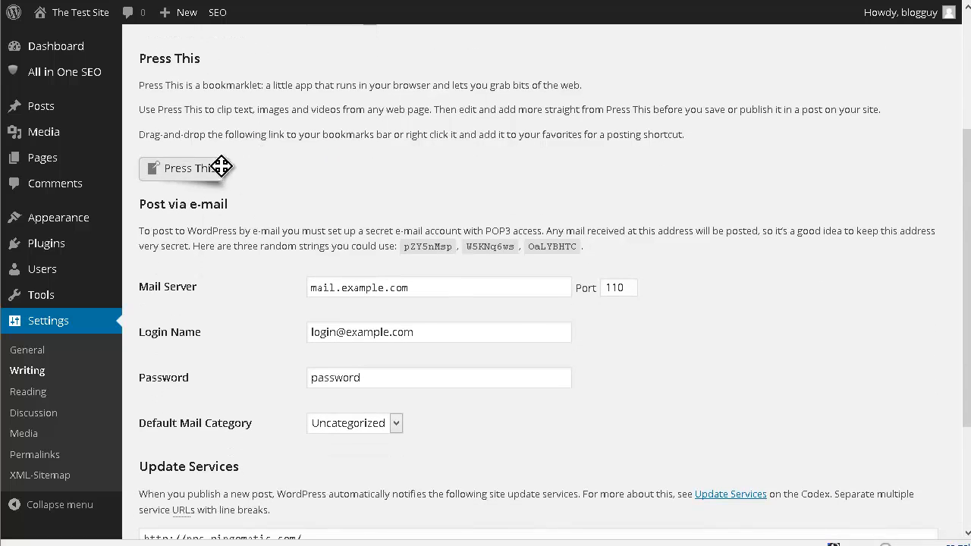
scroll(297, 174, "down", 2)
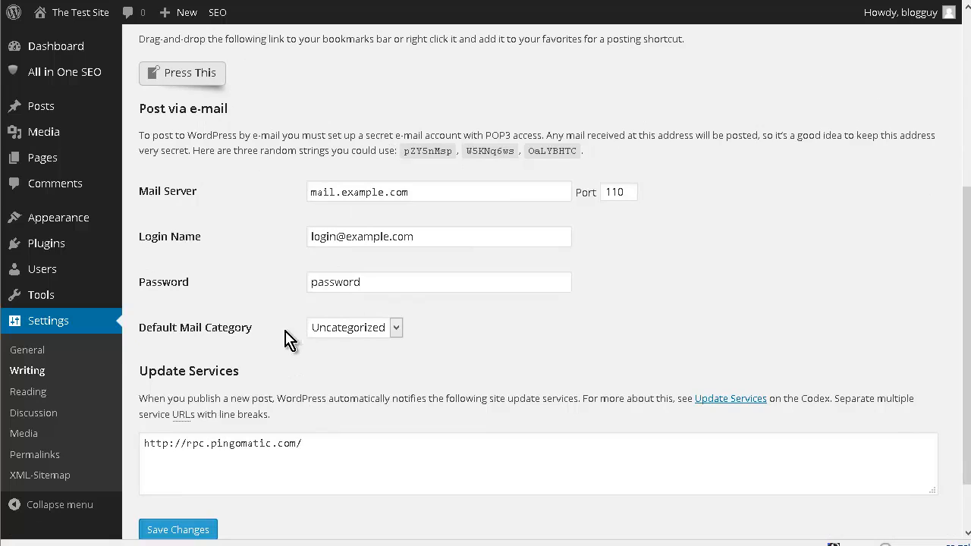
scroll(151, 447, "down", 1)
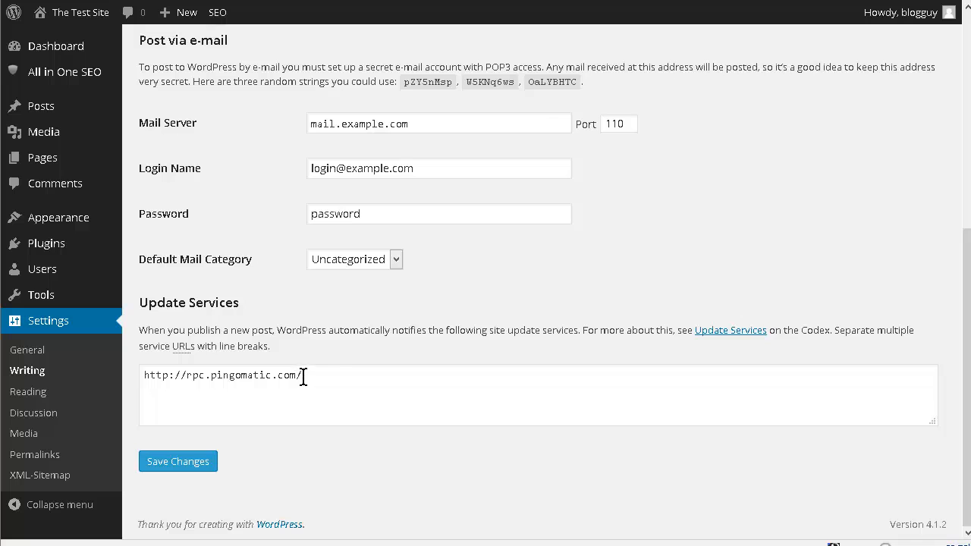
scroll(395, 334, "up", 3)
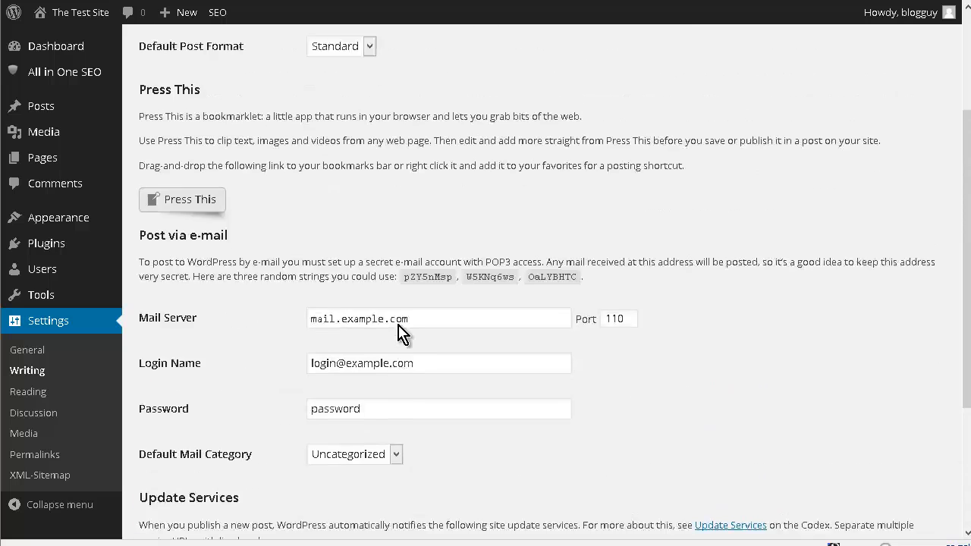
scroll(303, 304, "up", 1)
scroll(307, 303, "down", 4)
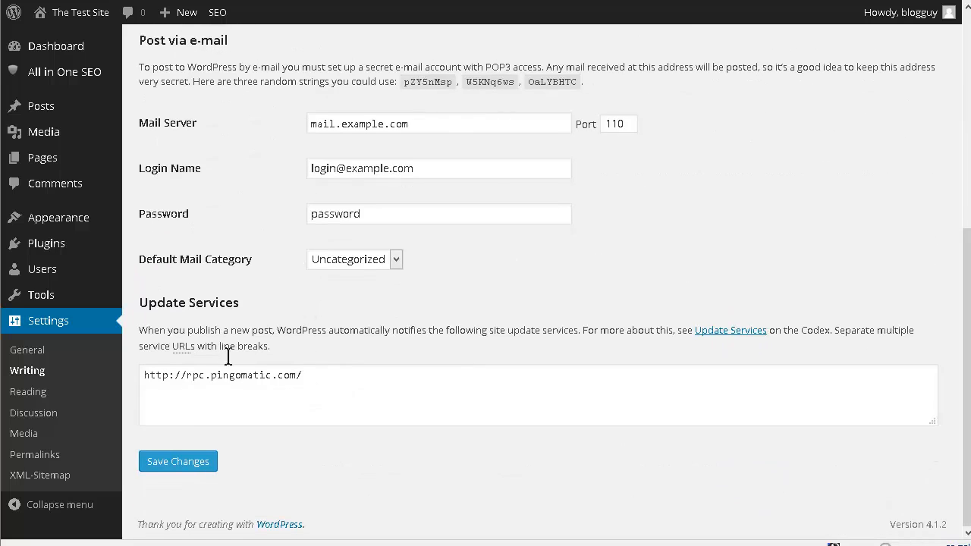
Step: Open the Reading settings and review the front page and feed options
left_click(28, 391)
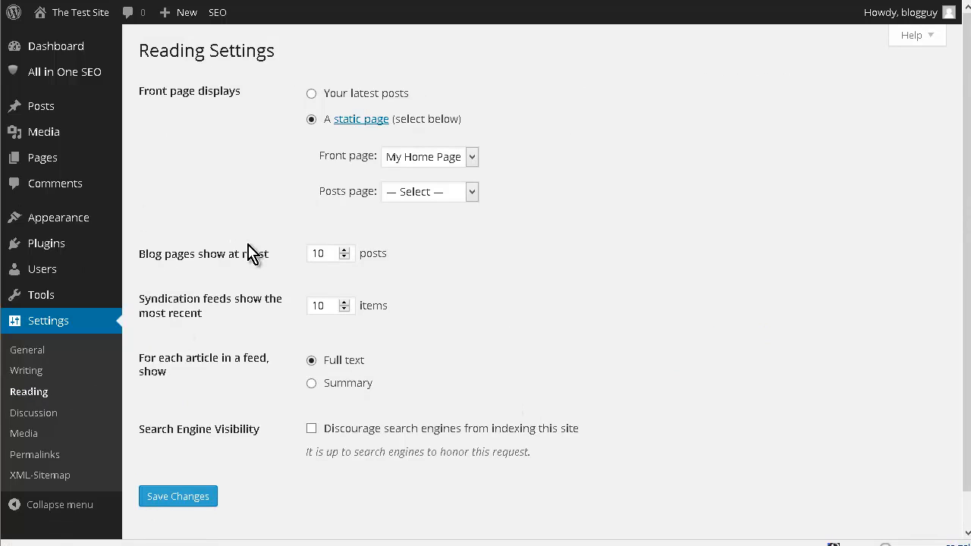
scroll(250, 254, "down", 1)
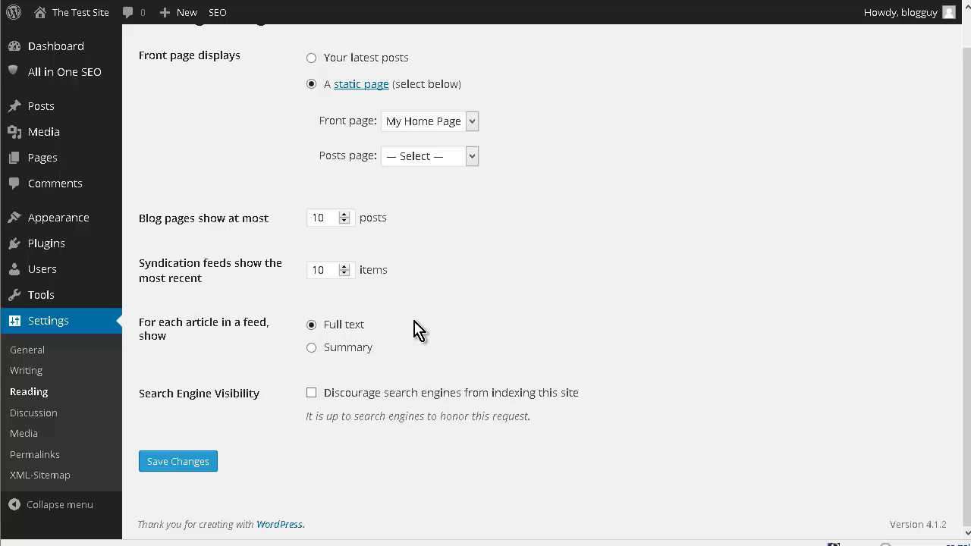
scroll(364, 358, "up", 1)
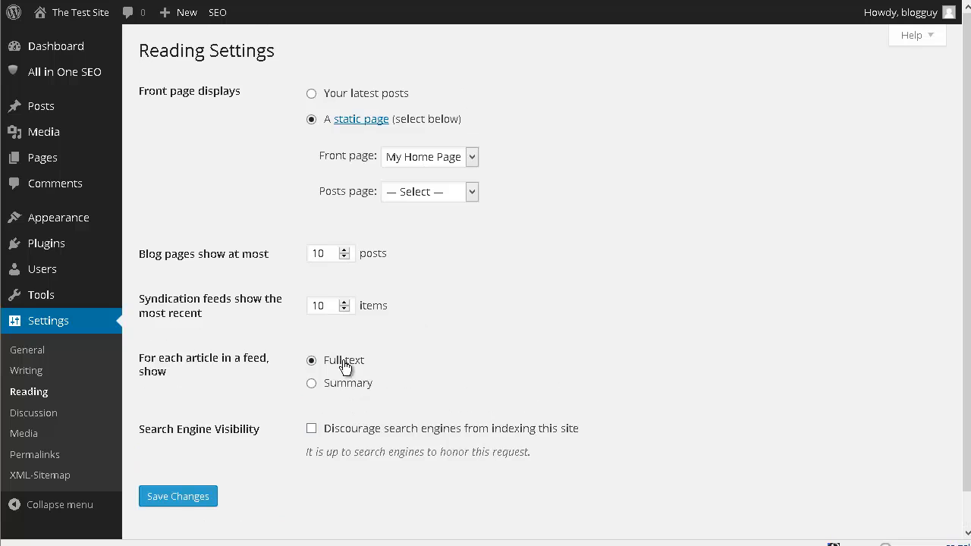
Step: Open the Discussion settings and disable link notifications from other blogs and comments on new articles
left_click(50, 415)
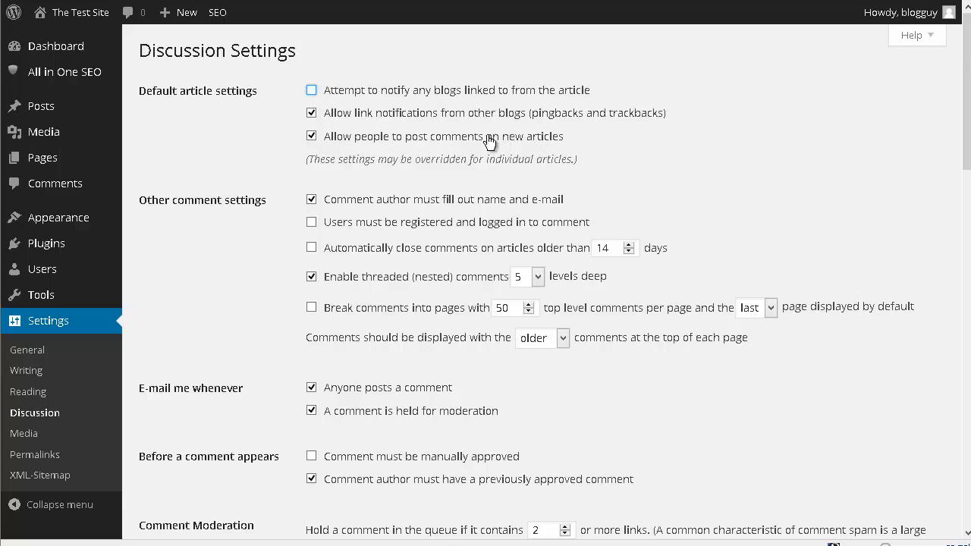
left_click(323, 112)
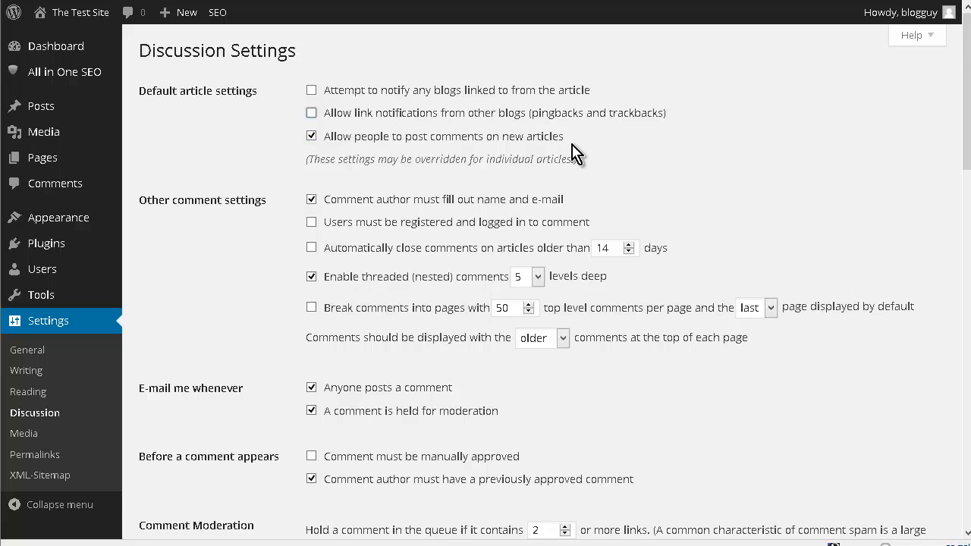
left_click(312, 137)
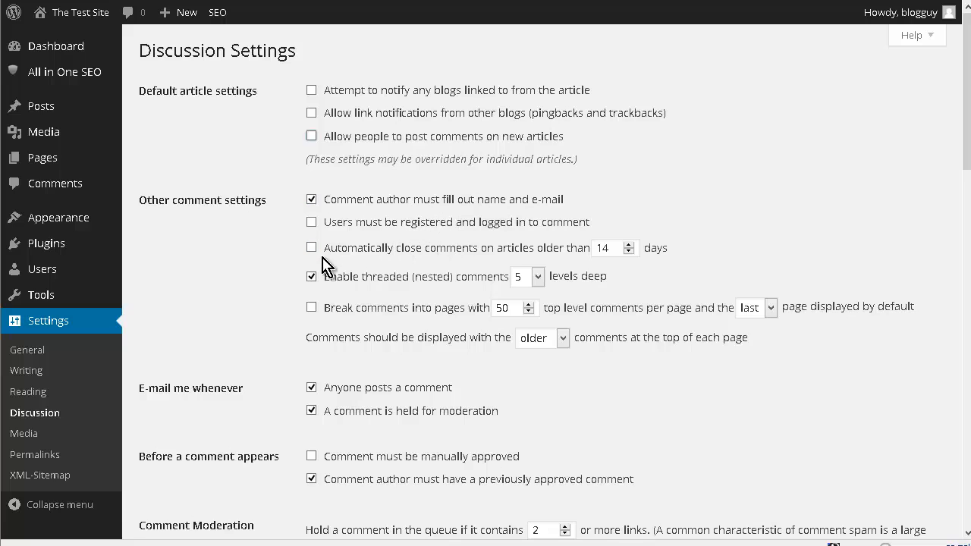
Step: Review the remaining Discussion settings down to the default avatar, then open the Media settings
scroll(429, 247, "down", 5)
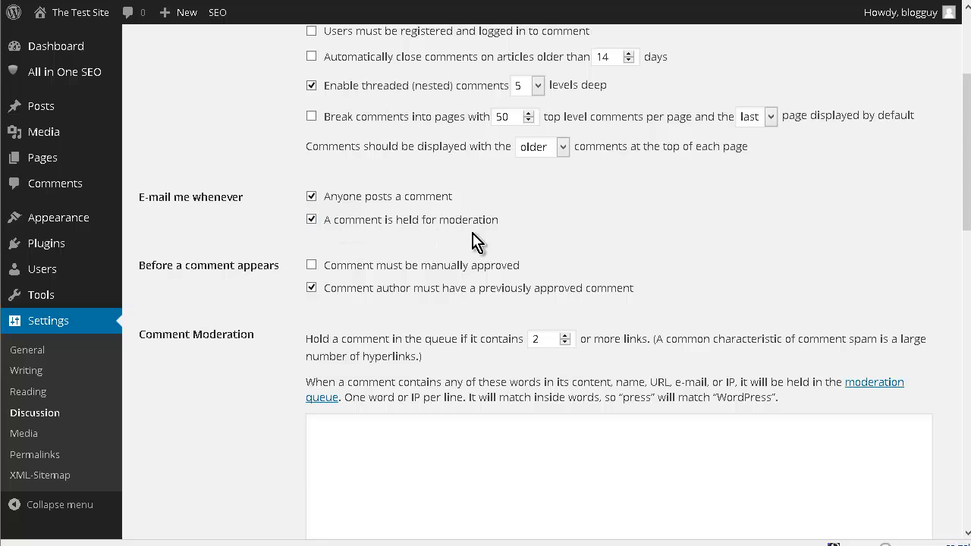
scroll(451, 261, "down", 3)
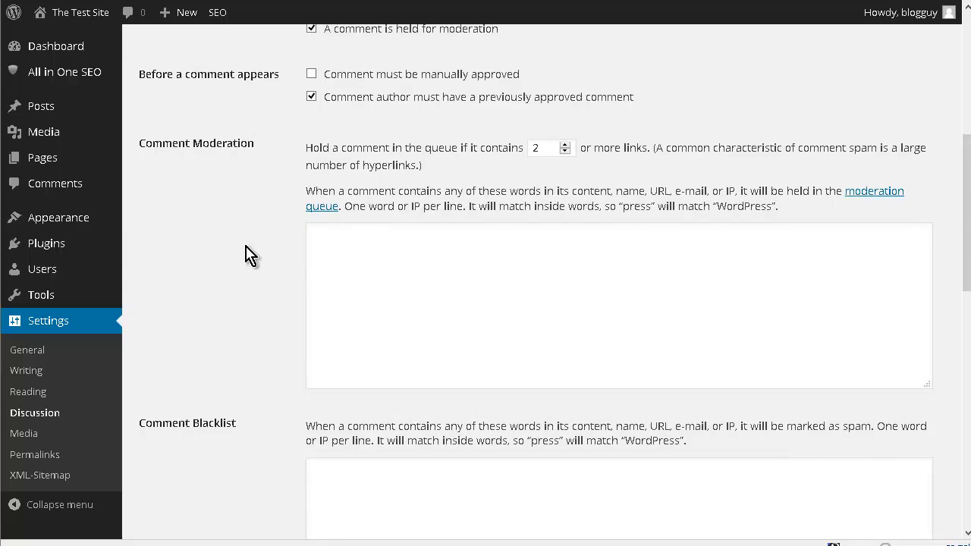
scroll(251, 258, "down", 3)
scroll(404, 268, "down", 3)
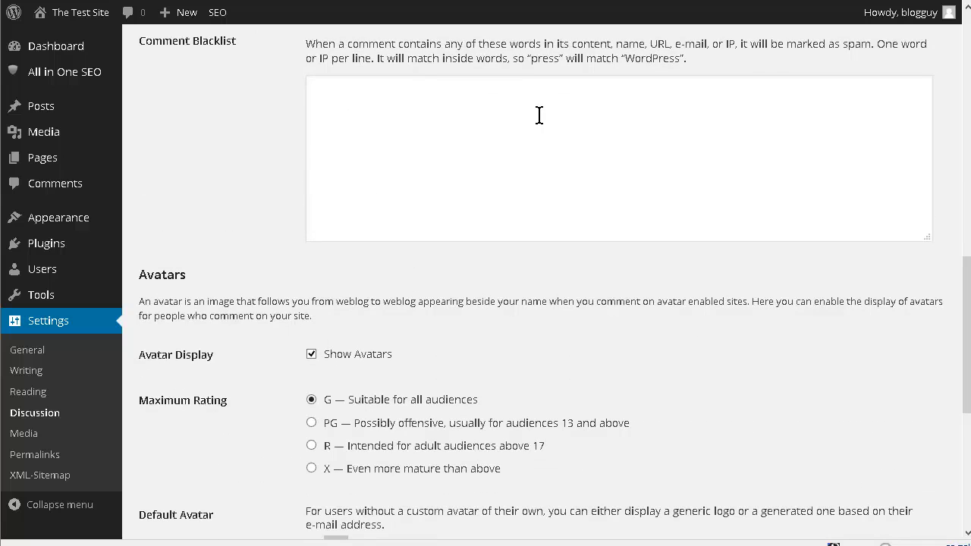
scroll(354, 116, "down", 2)
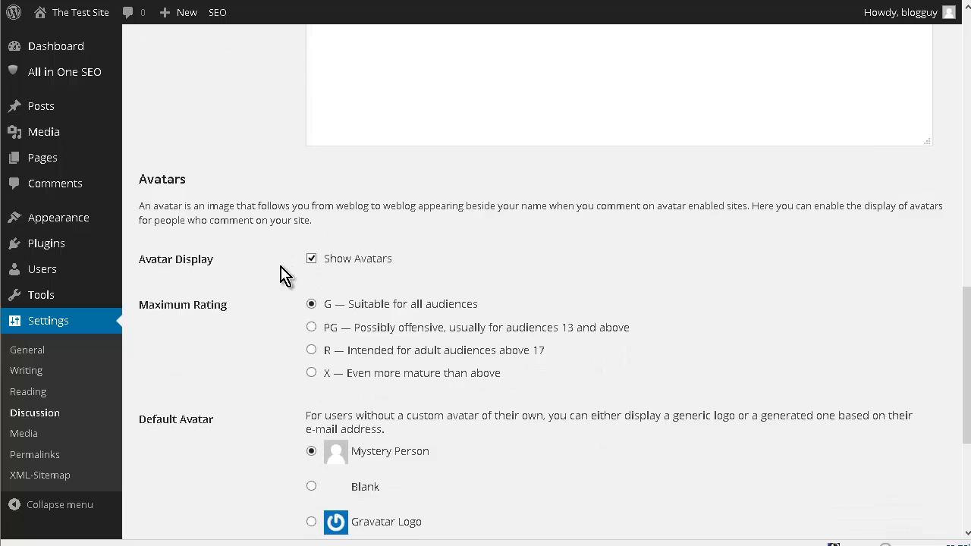
scroll(278, 284, "down", 2)
scroll(250, 294, "down", 3)
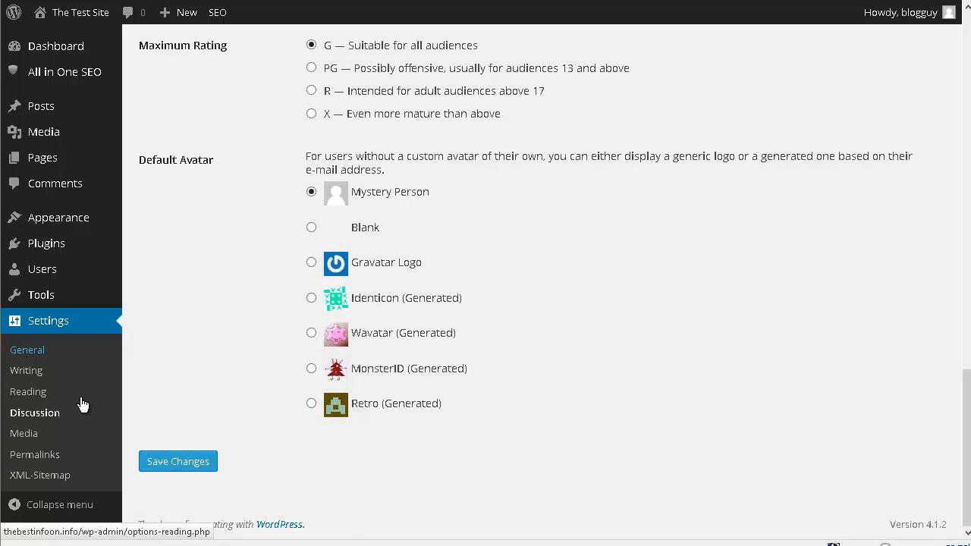
left_click(40, 436)
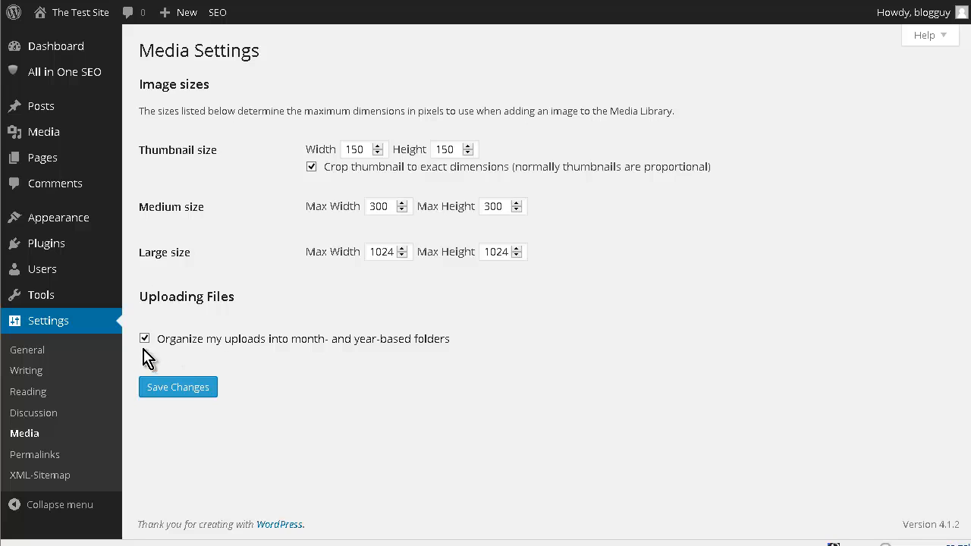
Step: Open the Permalink settings, choose the Post name structure and save the changes
left_click(36, 457)
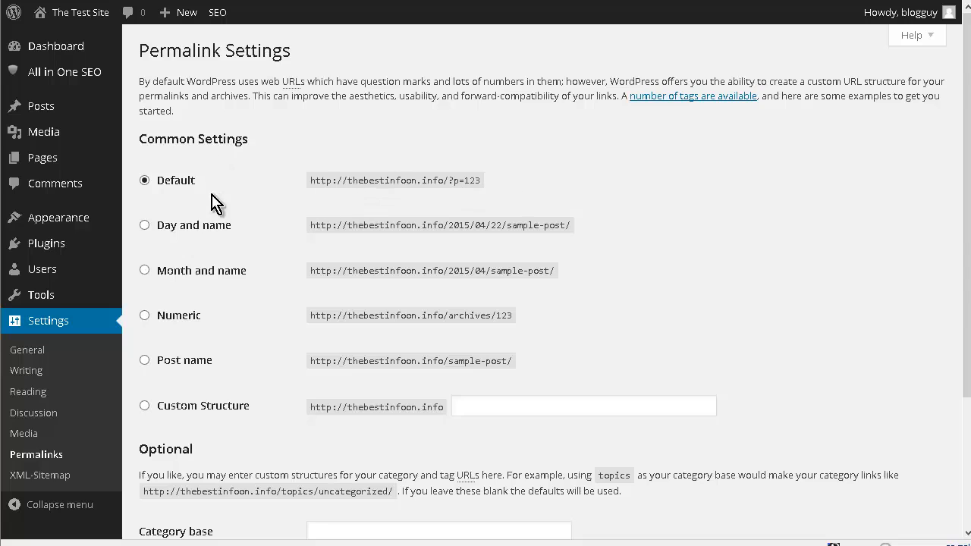
scroll(276, 185, "down", 2)
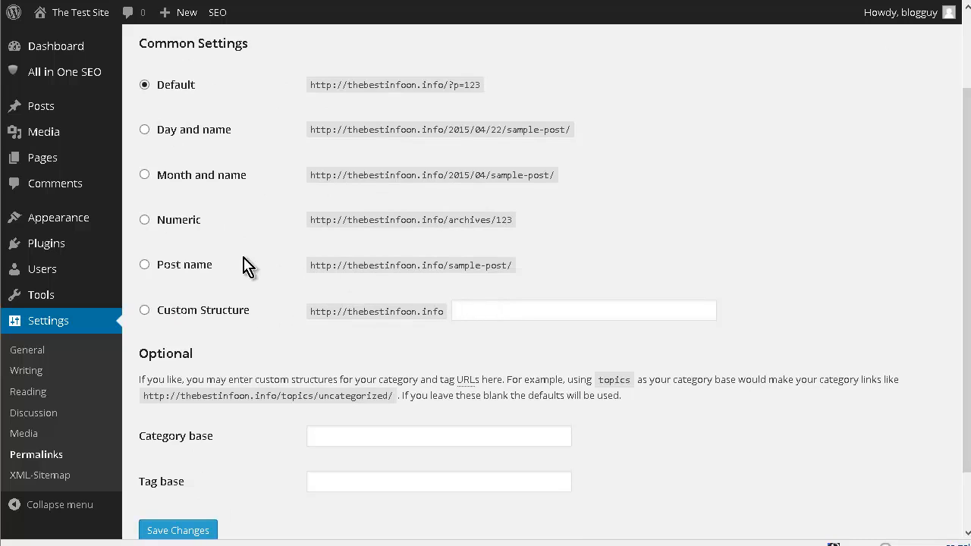
left_click(144, 267)
scroll(262, 326, "down", 1)
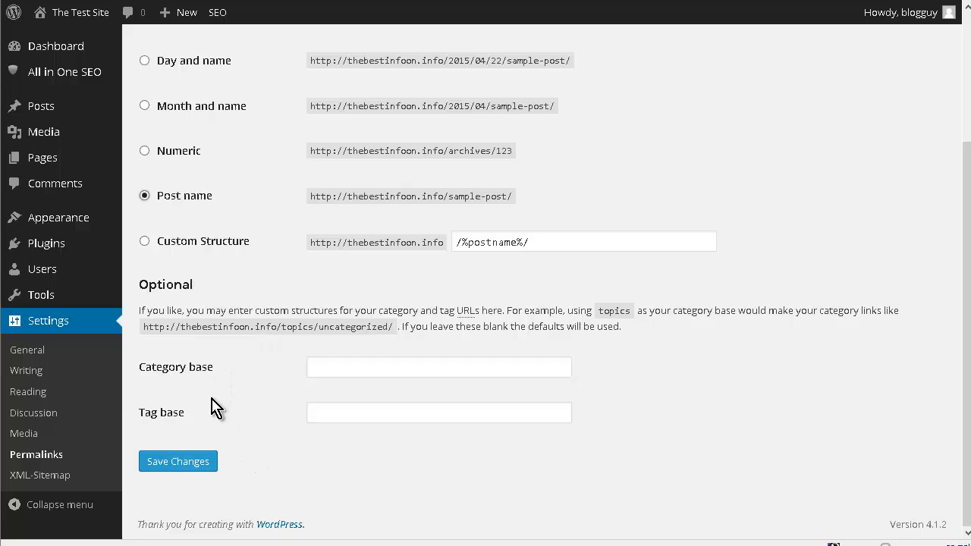
left_click(210, 461)
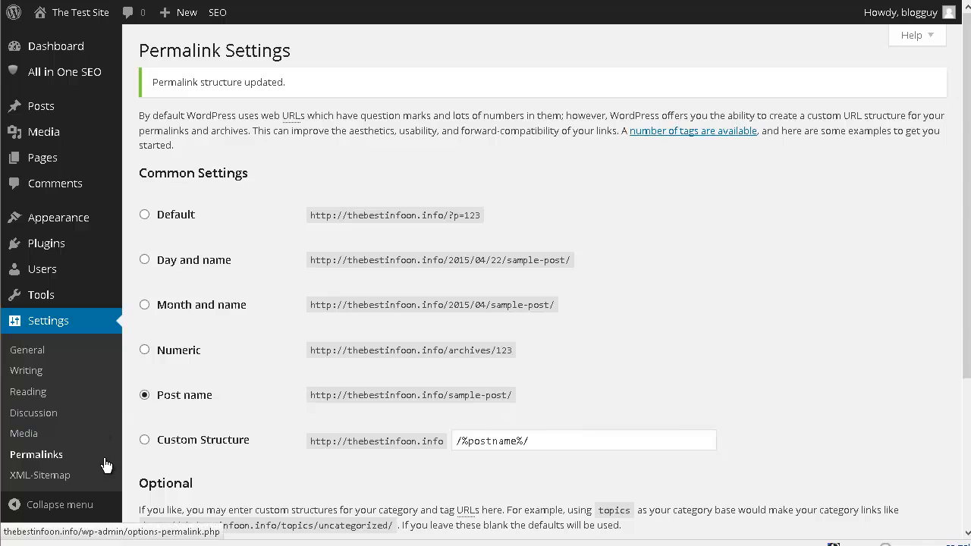
Step: Open the XML-Sitemap settings and review the basic options and the sitemap content options
left_click(56, 480)
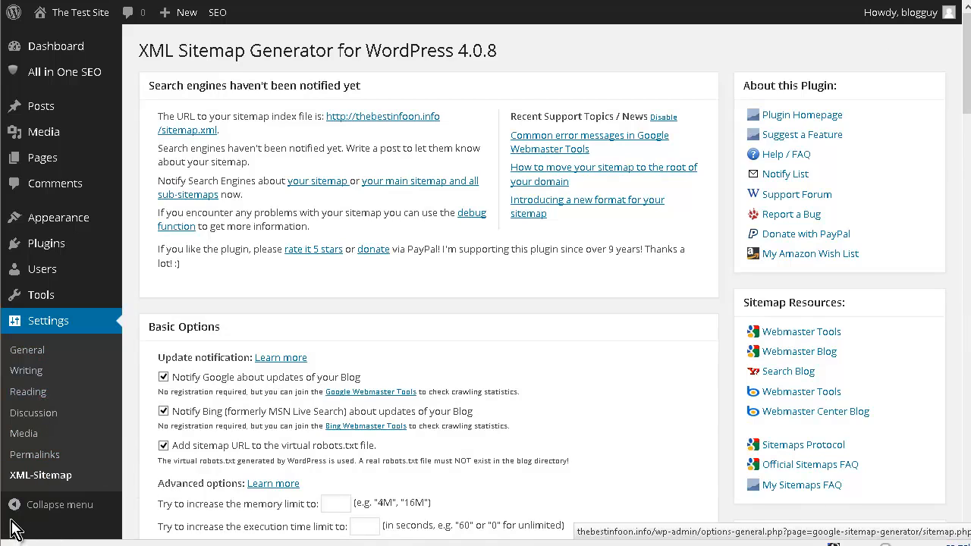
mouse_move(47, 303)
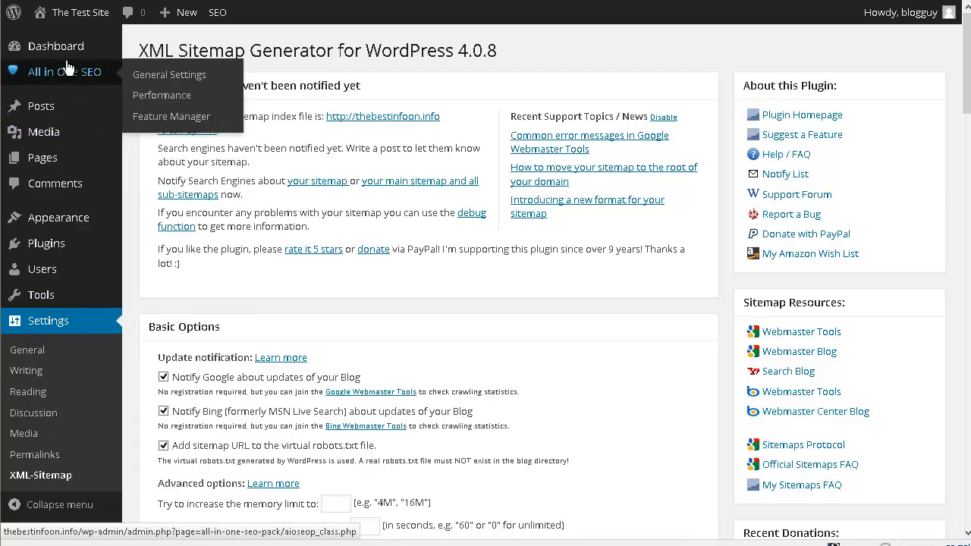
mouse_move(74, 104)
mouse_move(62, 78)
scroll(441, 392, "down", 1)
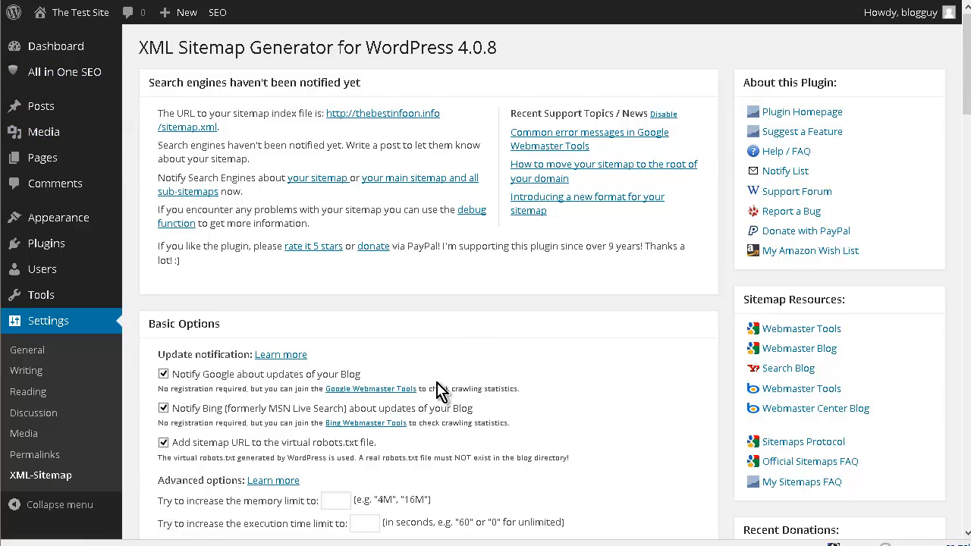
scroll(441, 387, "up", 1)
scroll(461, 265, "down", 15)
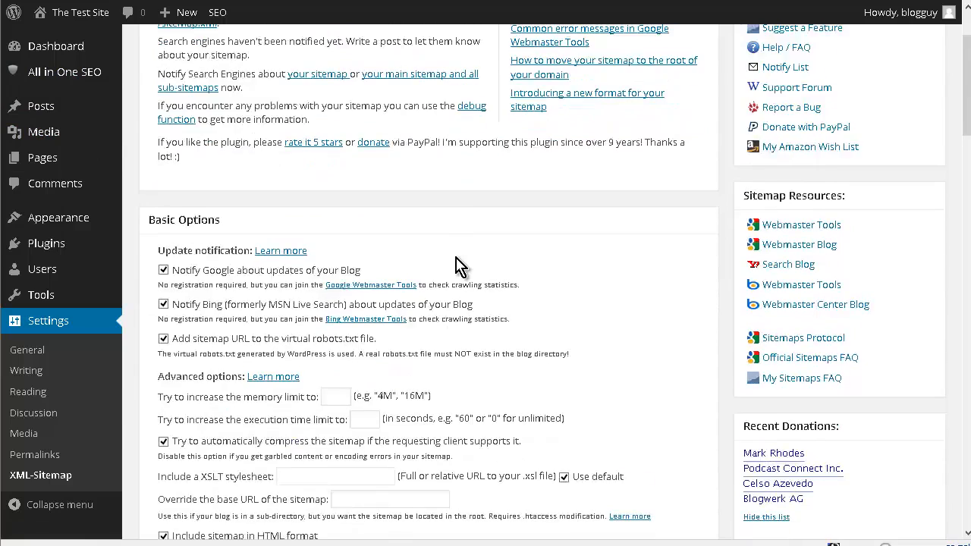
scroll(457, 269, "down", 10)
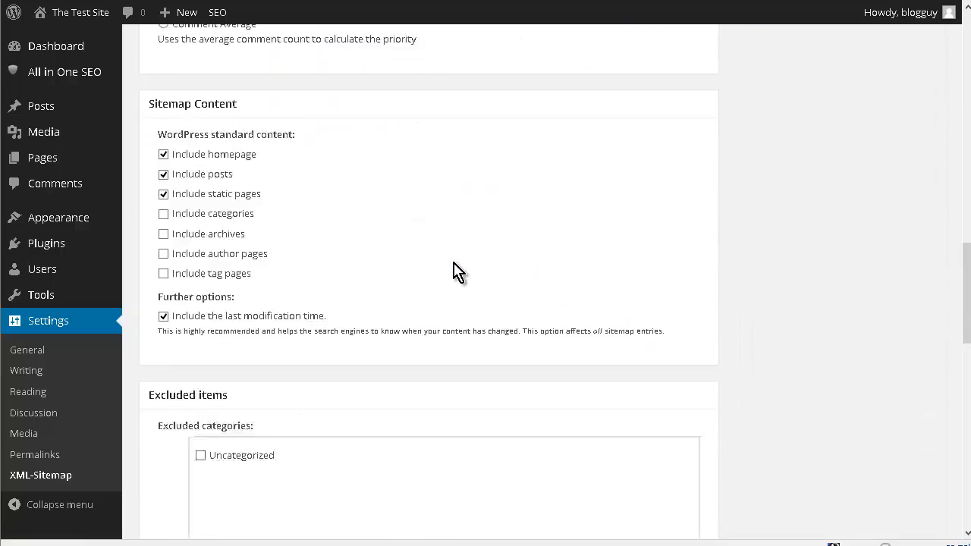
scroll(465, 281, "up", 2)
scroll(464, 280, "up", 20)
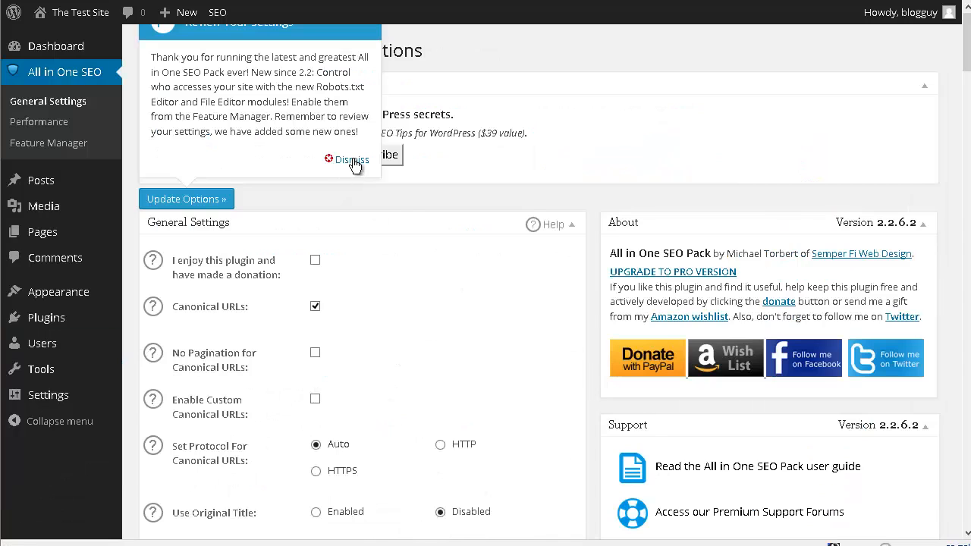
Step: Dismiss the All in One SEO notice and review the general, home page, keyword and title format settings, including the page title macros help
left_click(351, 160)
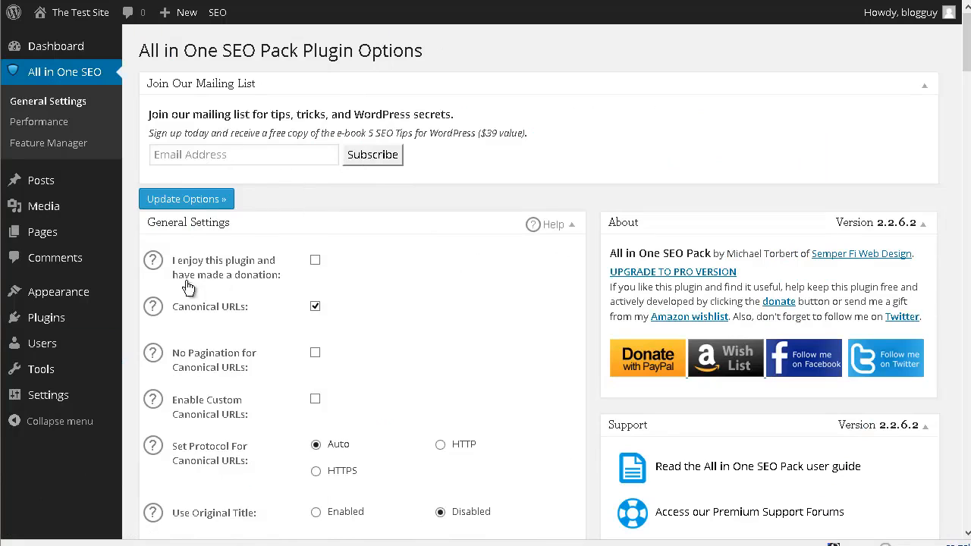
scroll(283, 281, "down", 2)
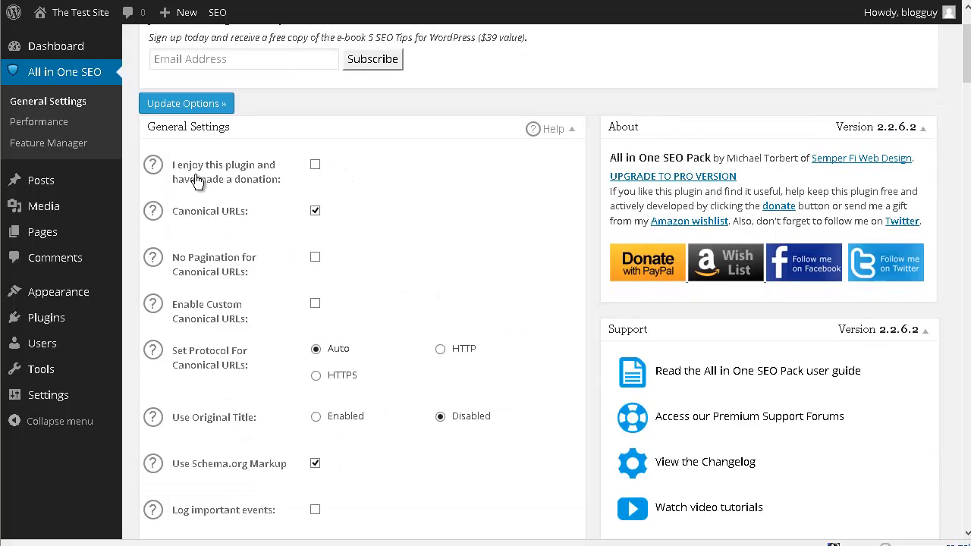
scroll(273, 253, "down", 3)
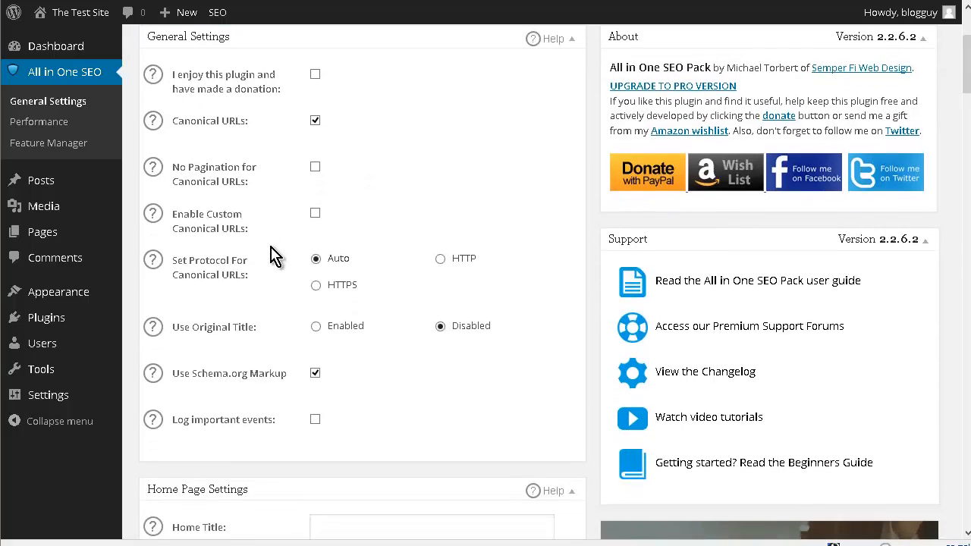
scroll(281, 182, "down", 6)
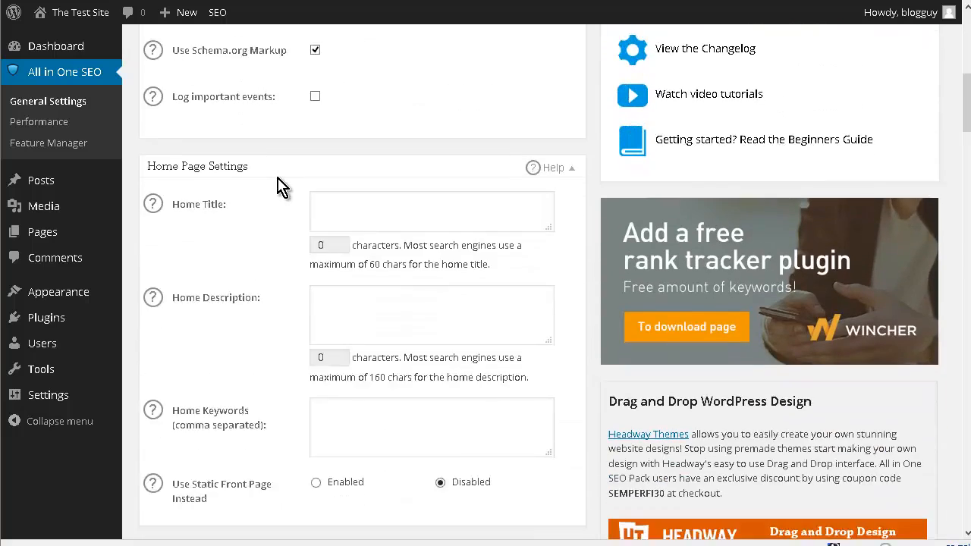
scroll(281, 186, "down", 2)
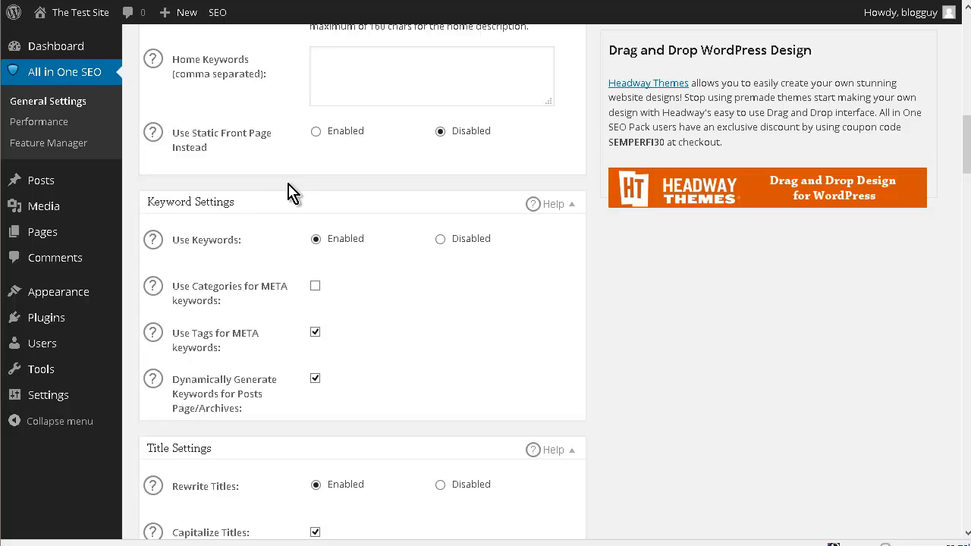
scroll(289, 193, "up", 3)
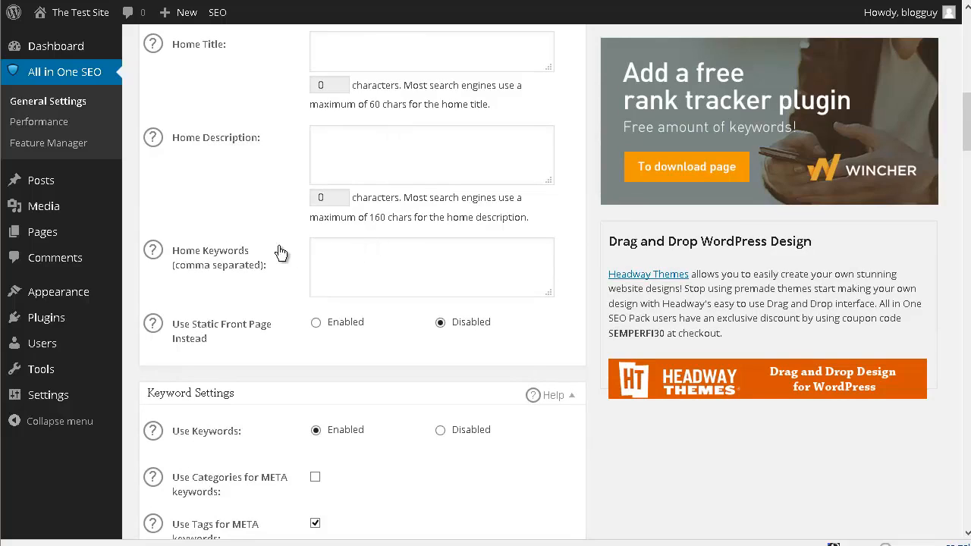
scroll(272, 233, "down", 4)
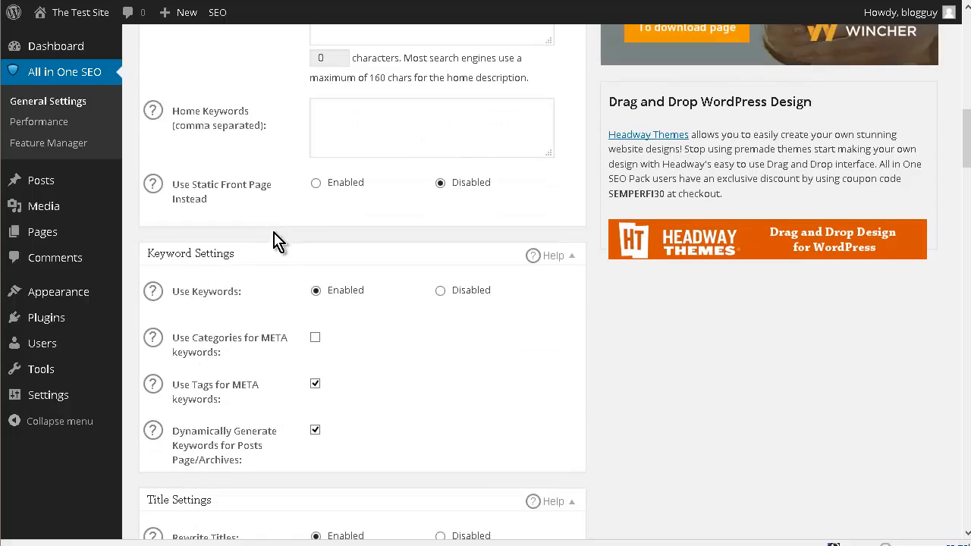
scroll(285, 308, "down", 5)
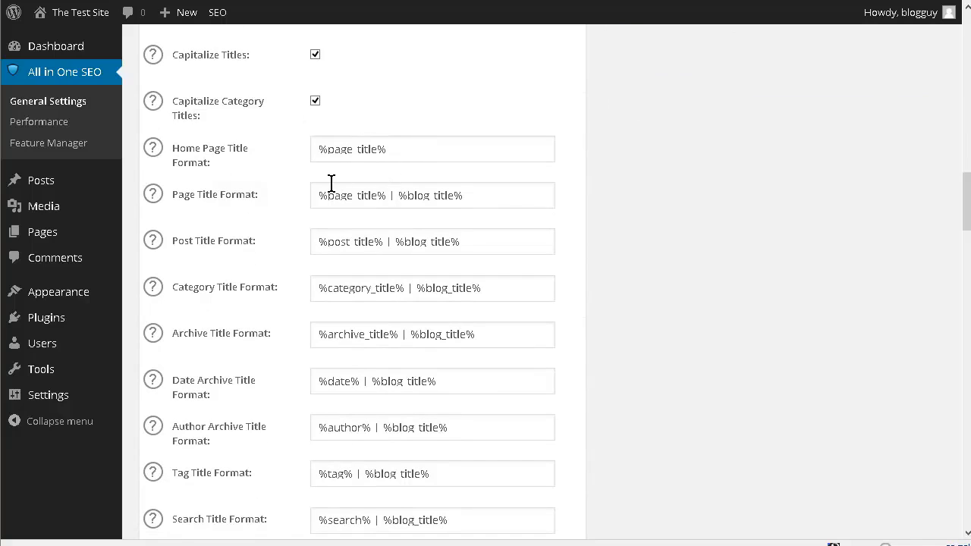
left_click_drag(386, 193, 931, 256)
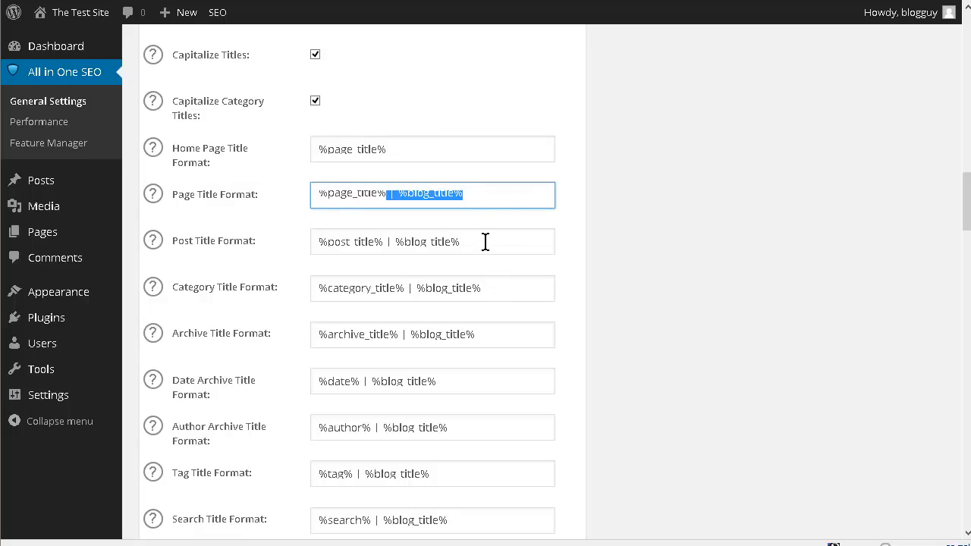
left_click(268, 207)
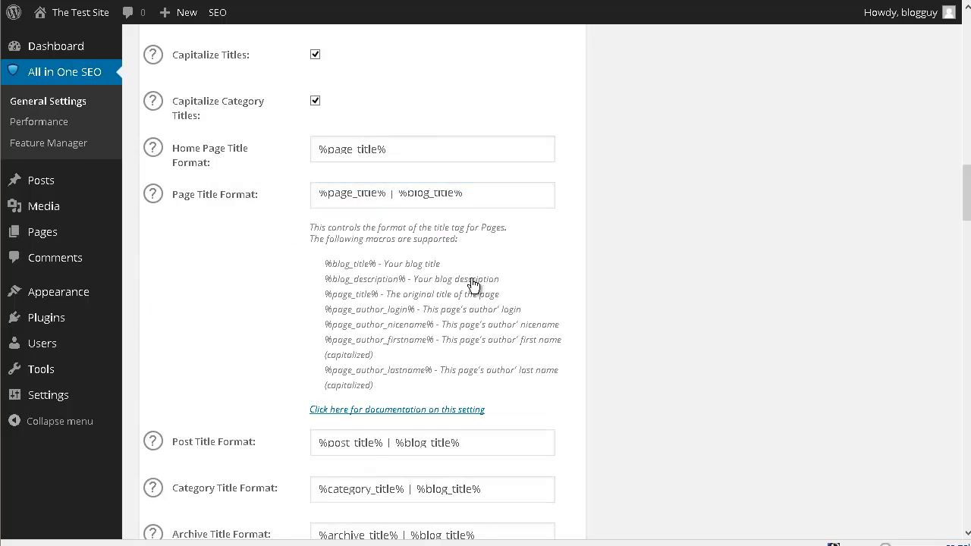
Step: Review the remaining custom post type and display settings of All in One SEO and update the options
scroll(292, 294, "down", 4)
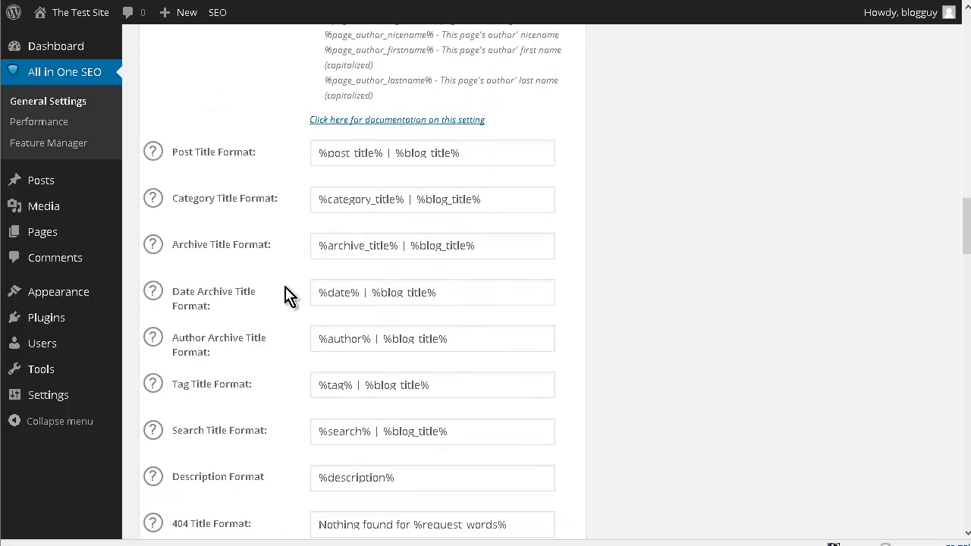
scroll(290, 296, "down", 1)
scroll(291, 295, "down", 6)
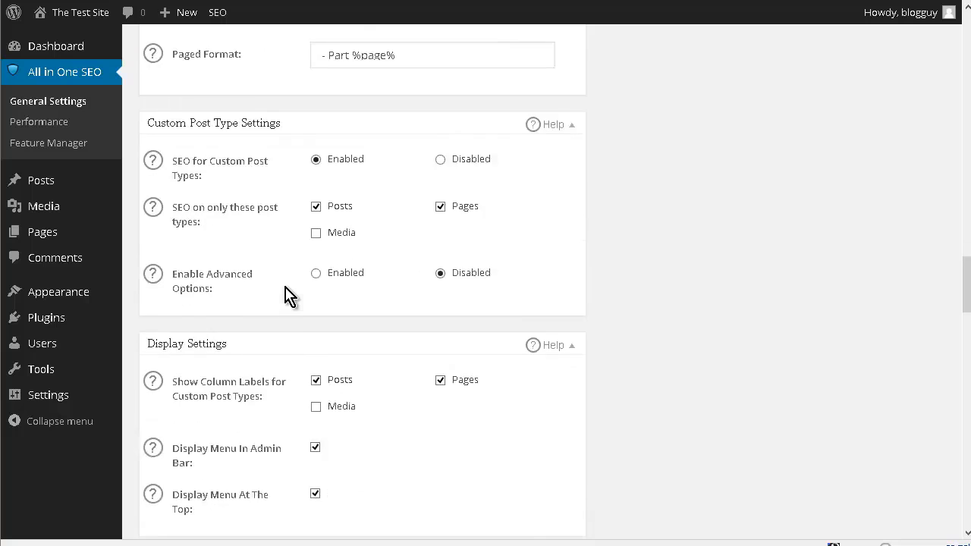
scroll(288, 292, "down", 1)
scroll(286, 288, "down", 20)
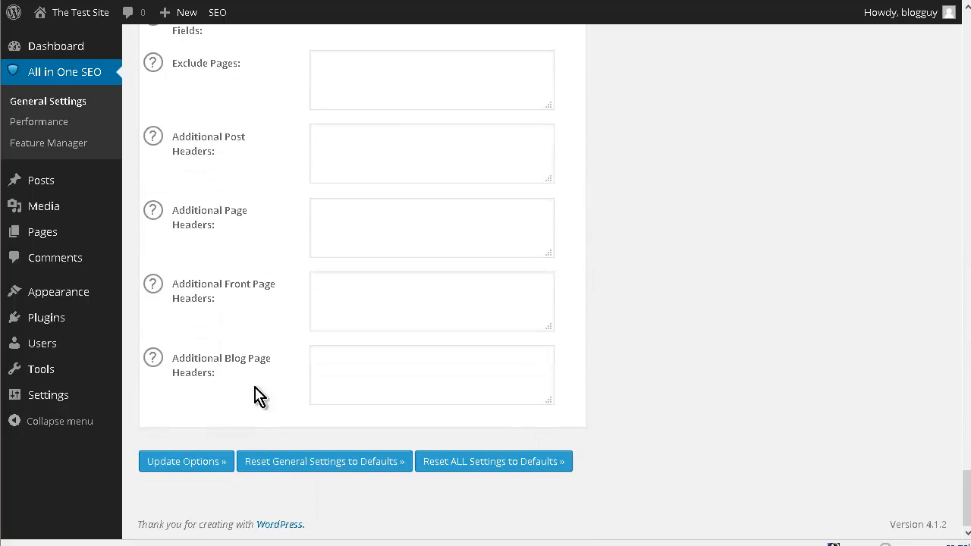
left_click(194, 461)
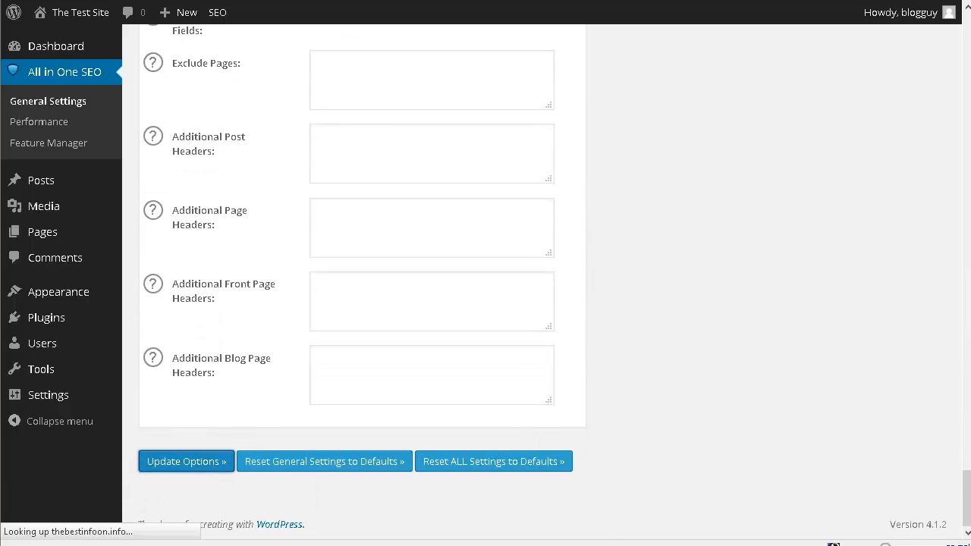